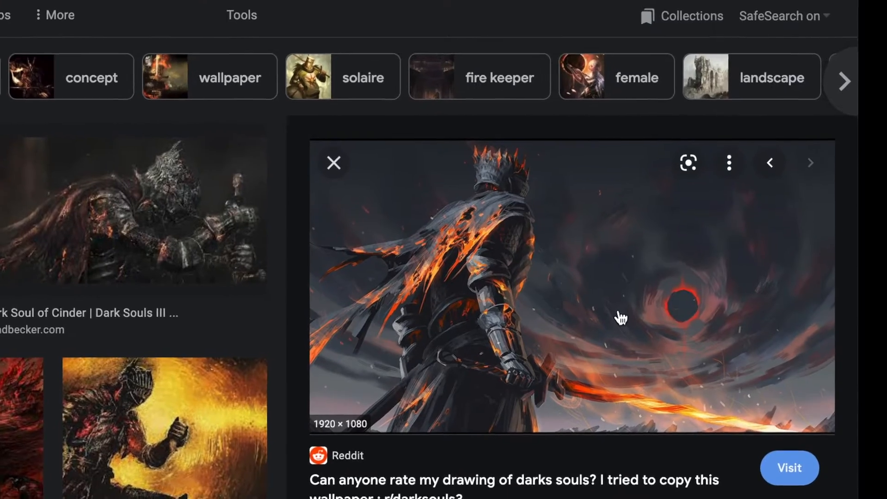
Save the enlarged dark souls artwork image to the Desktop under the name StockPhoto.
right_click(735, 284)
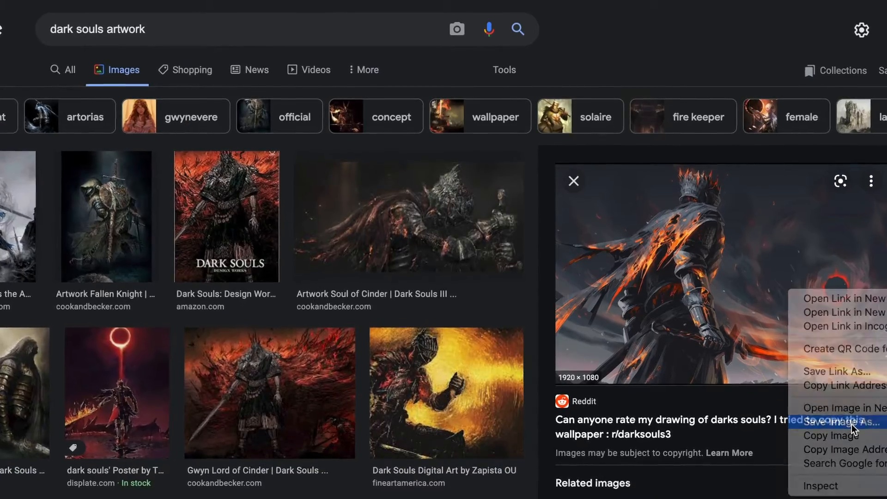
click(852, 424)
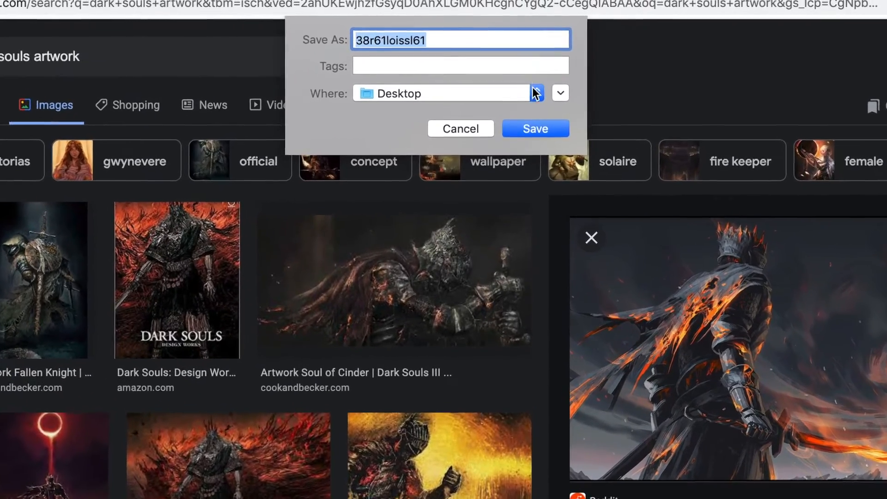
click(536, 93)
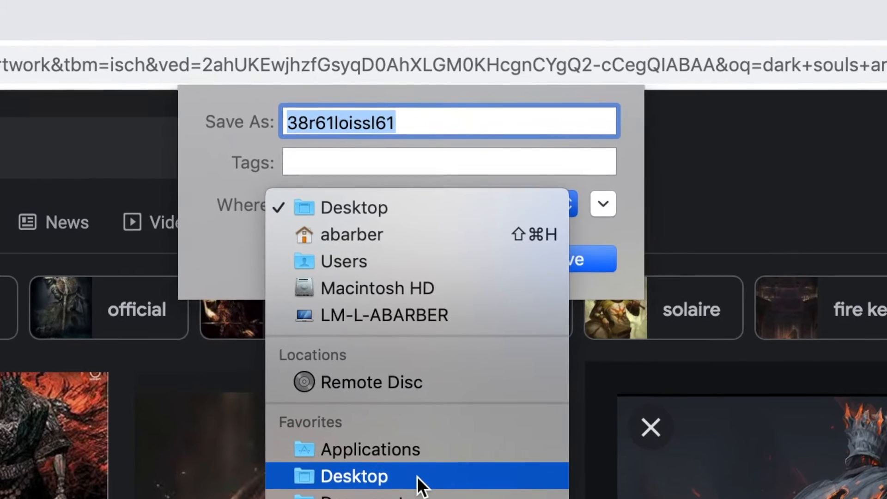
click(417, 476)
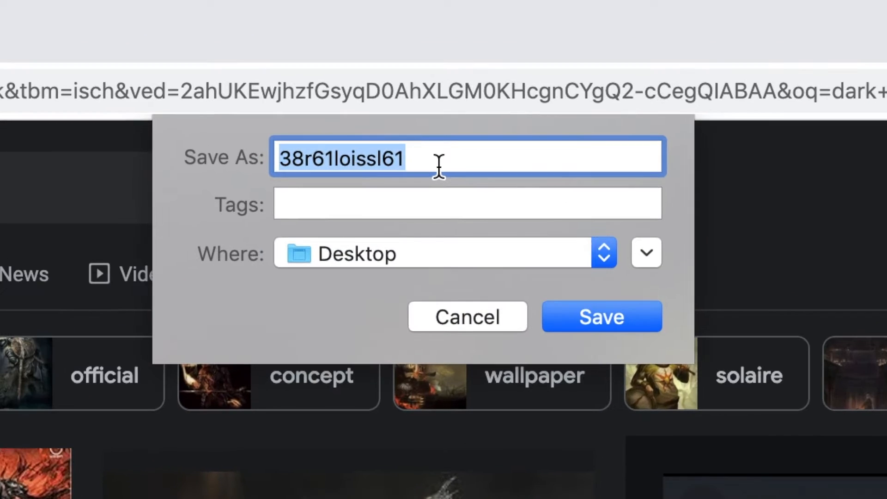
text(StockPhoto)
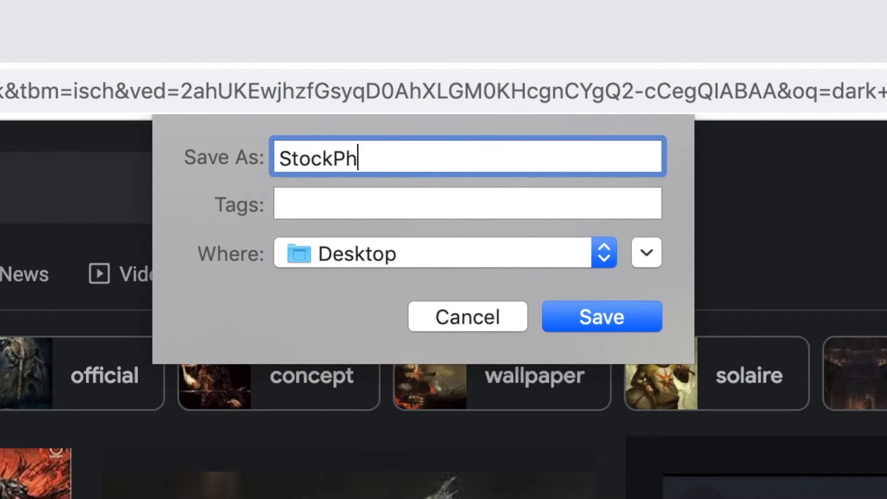
click(624, 311)
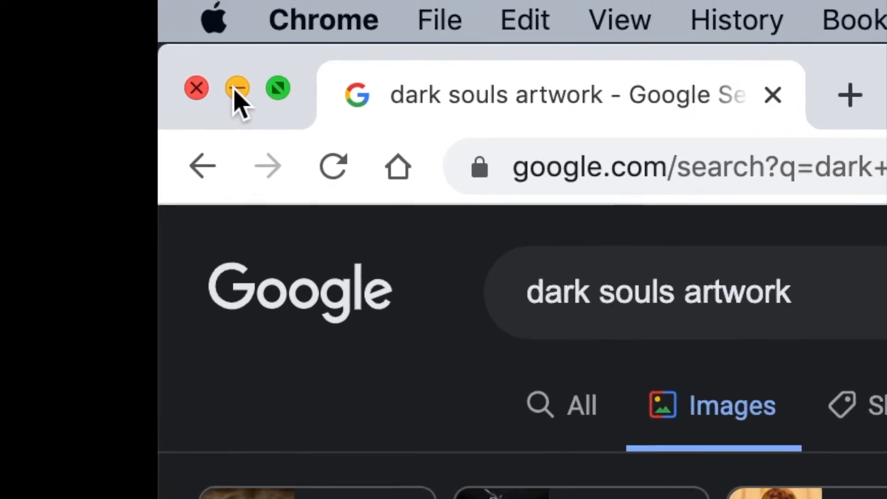
Minimize the browser, switch to Adobe Illustrator 2021 and start a new document.
click(234, 87)
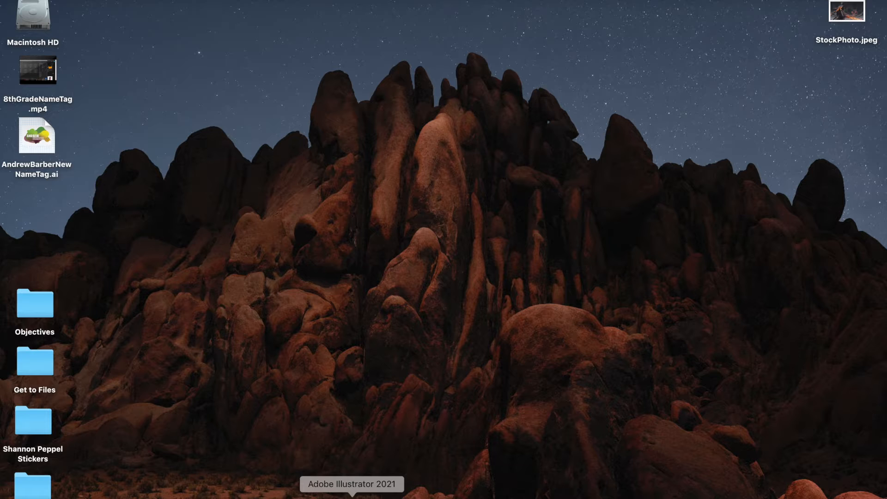
click(352, 497)
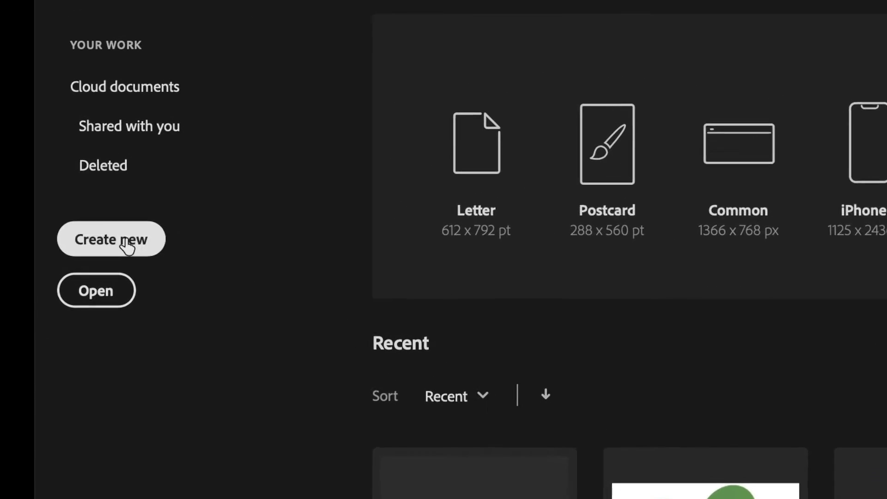
click(241, 245)
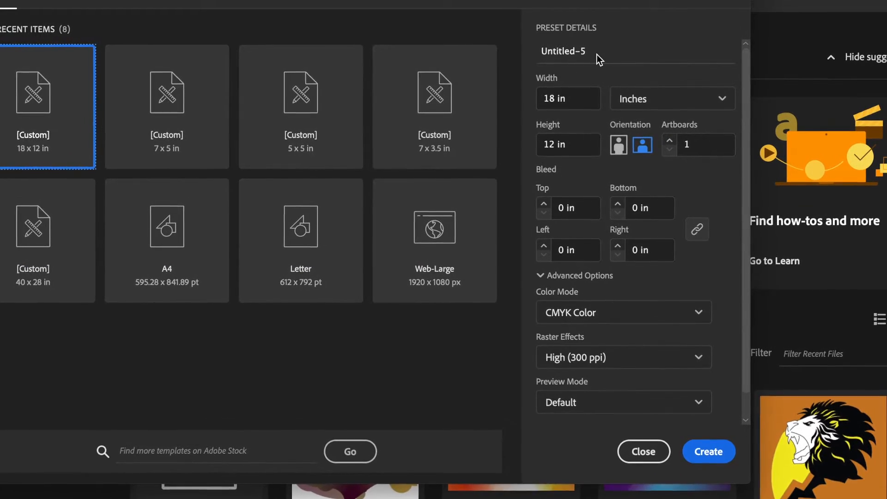
Name the new document with the creator's full name followed by VectorCharacter.
drag(597, 54, 525, 54)
key(BackSpace)
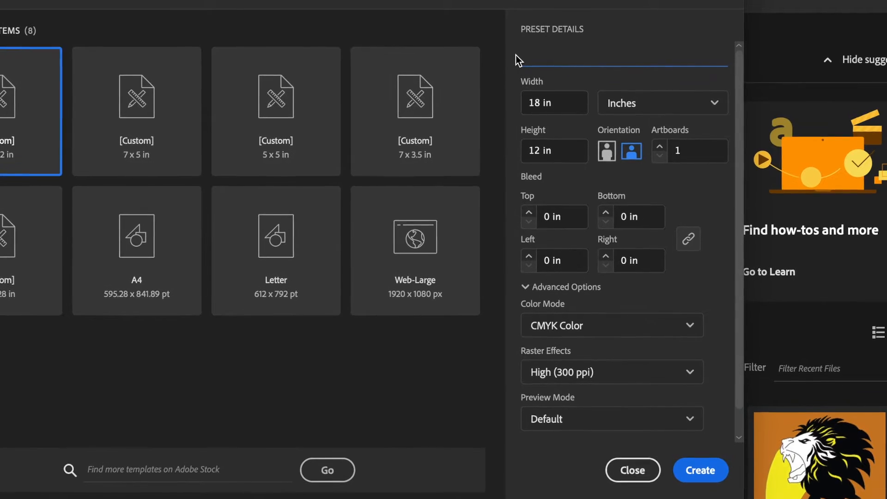
text(AndrewBarner)
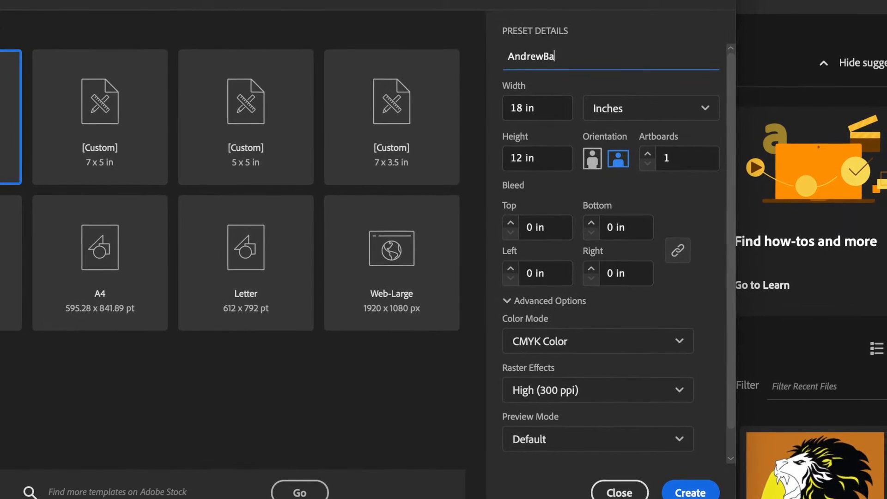
key(BackSpace)
key(BackSpace)
key(BackSpace)
text(berVector)
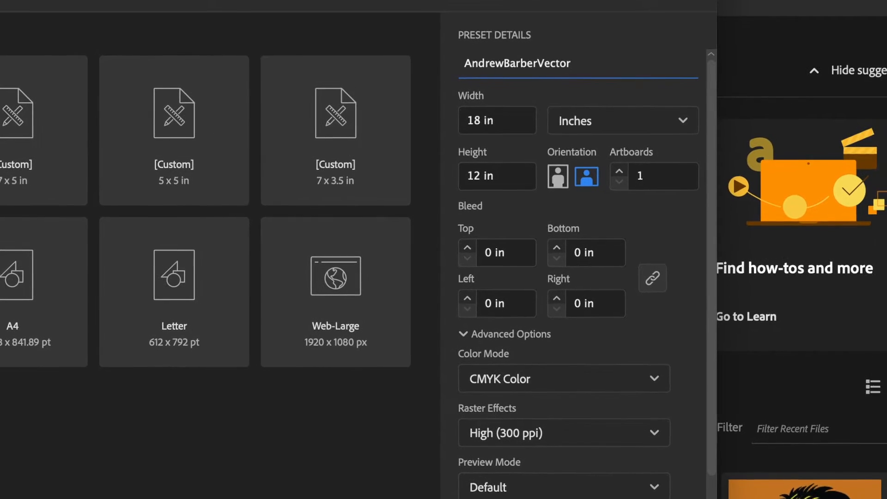
text(Character)
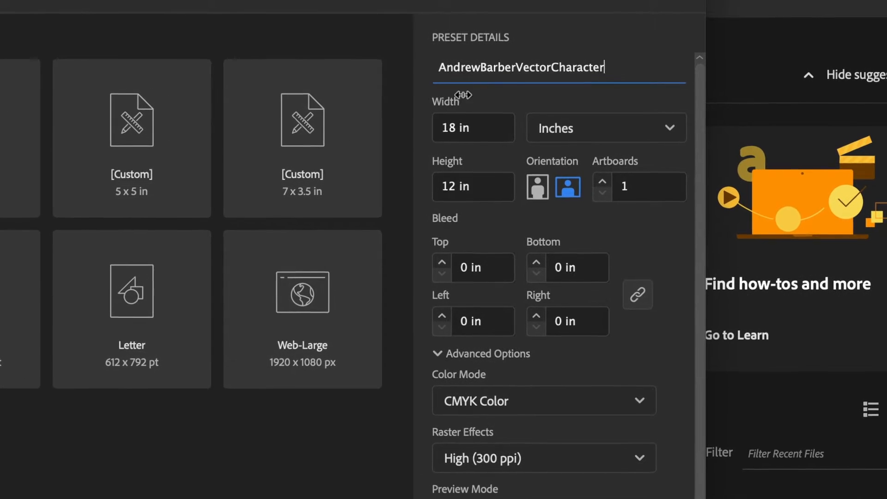
Create the document in inches with landscape orientation, 18 in wide and 12 in high.
click(646, 134)
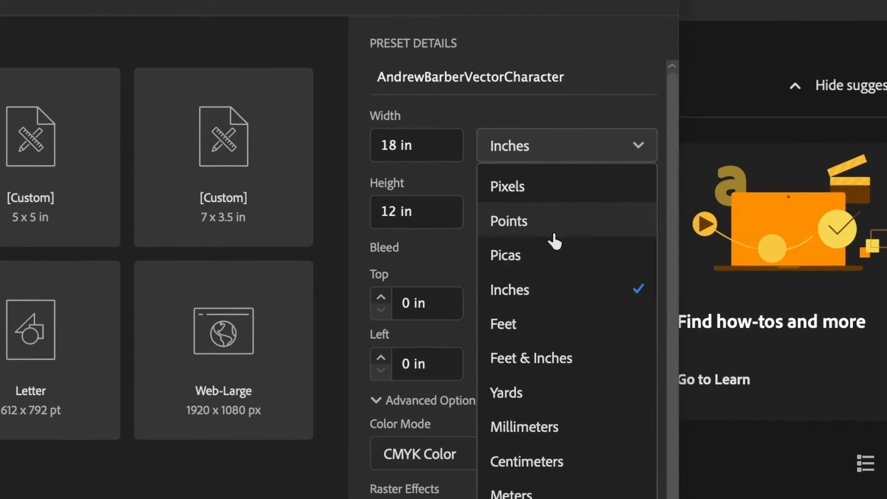
click(543, 287)
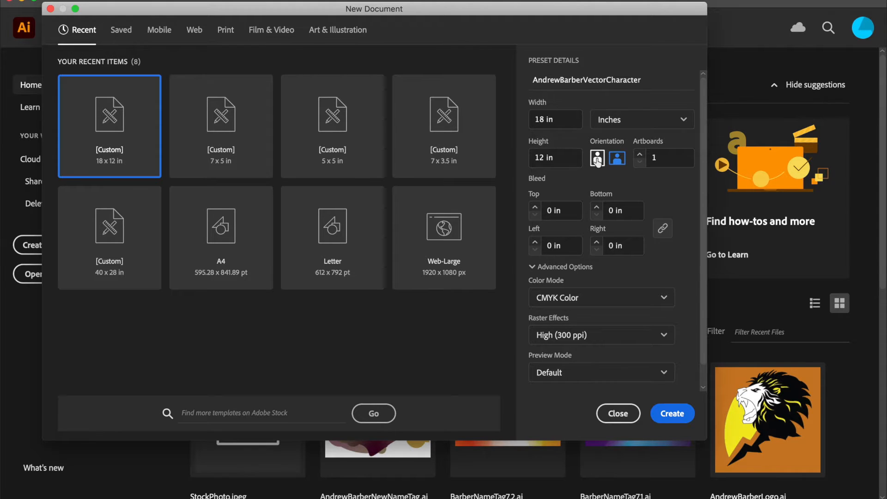
click(598, 159)
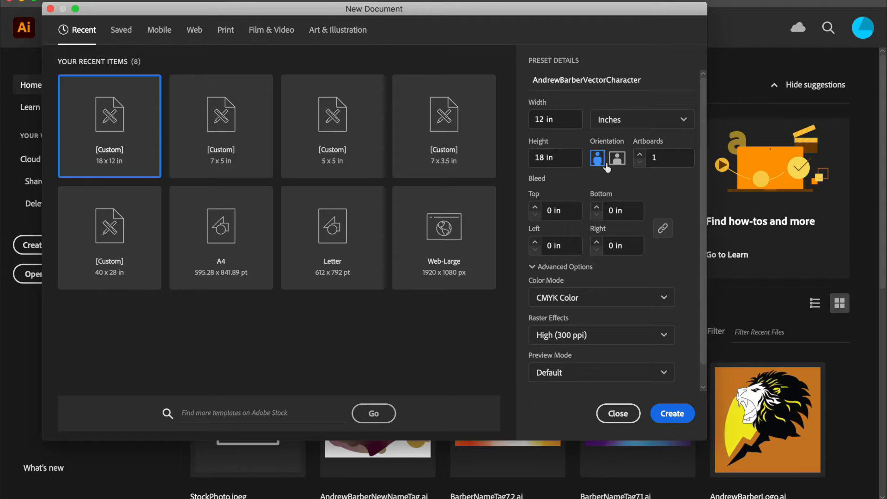
click(617, 159)
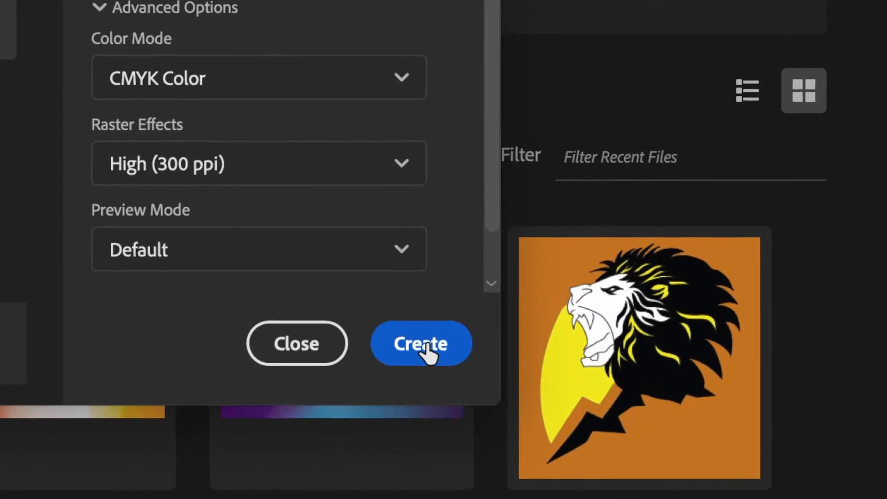
click(478, 364)
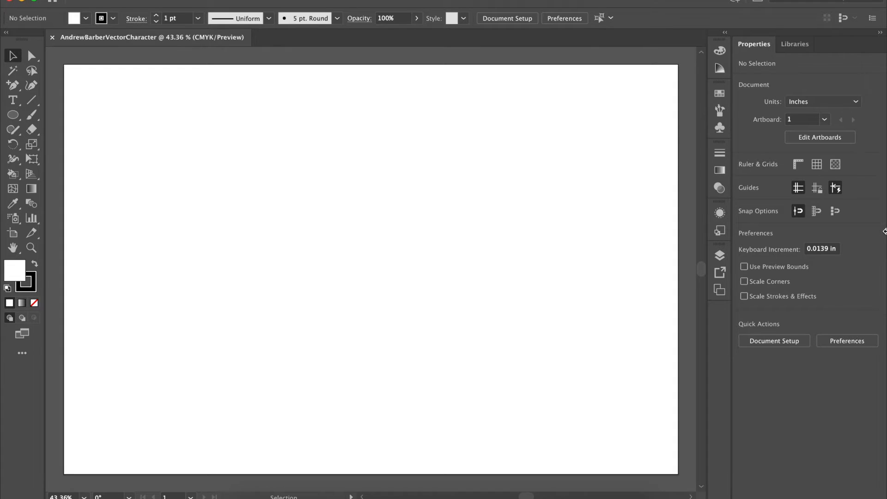
Narrow the application window to reveal the desktop and place StockPhoto.jpeg onto the artboard.
drag(858, 231, 791, 229)
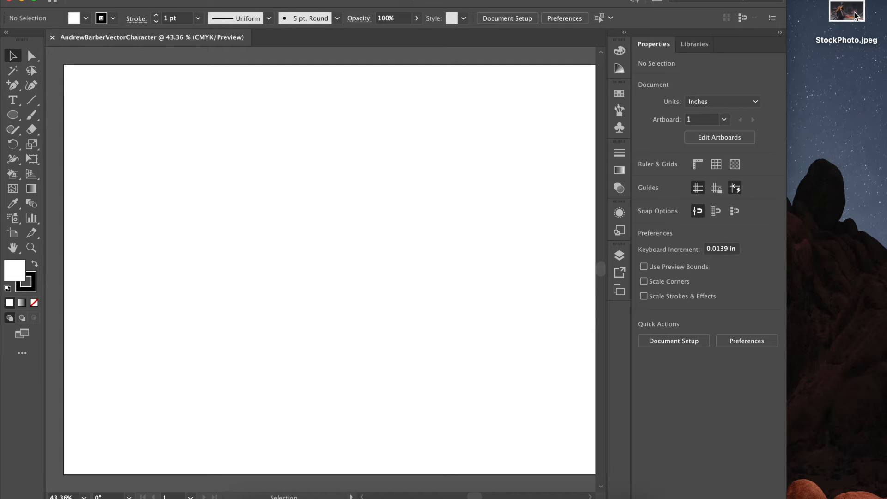
drag(856, 16, 423, 182)
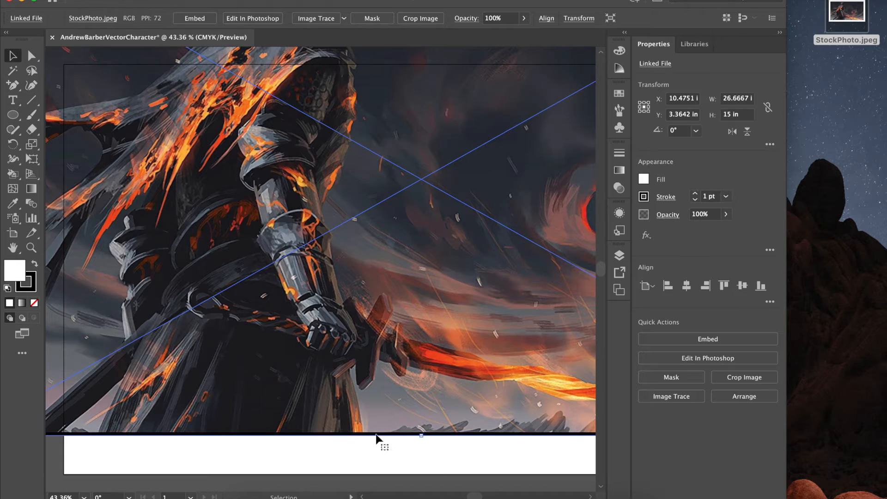
click(372, 452)
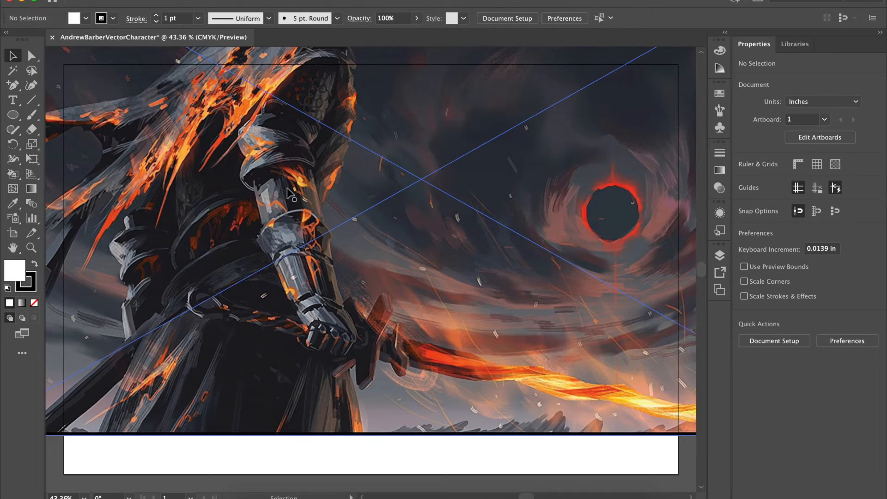
Scale the placed photo down from its upper-left corner to about 21.81 by 11.82 in.
key(super+minus)
key(super+minus)
key(super+minus)
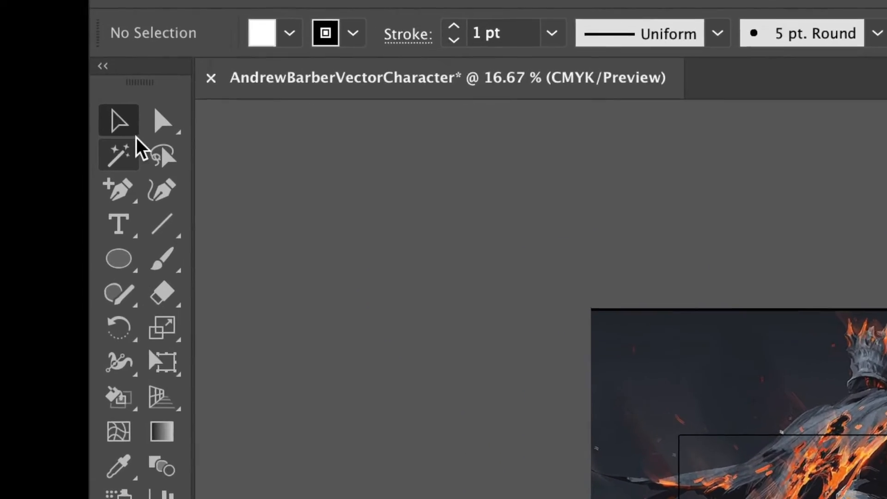
click(273, 170)
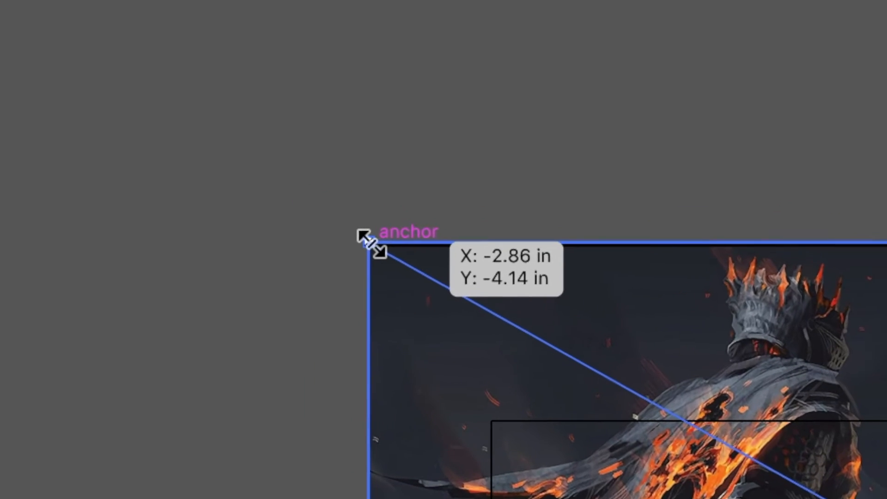
drag(214, 134, 279, 179)
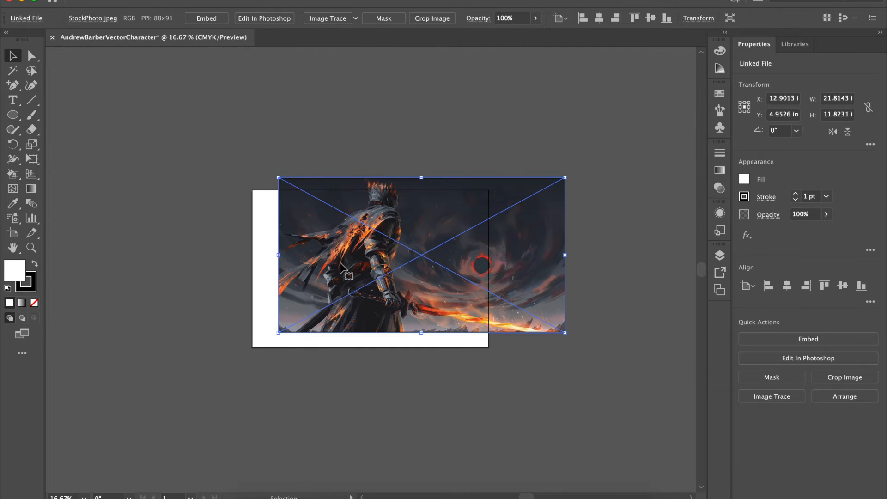
Align the photo with the artboard's upper-left corner and enlarge it to about 22.59 by 12.25 in to cover the artboard.
drag(339, 262, 315, 271)
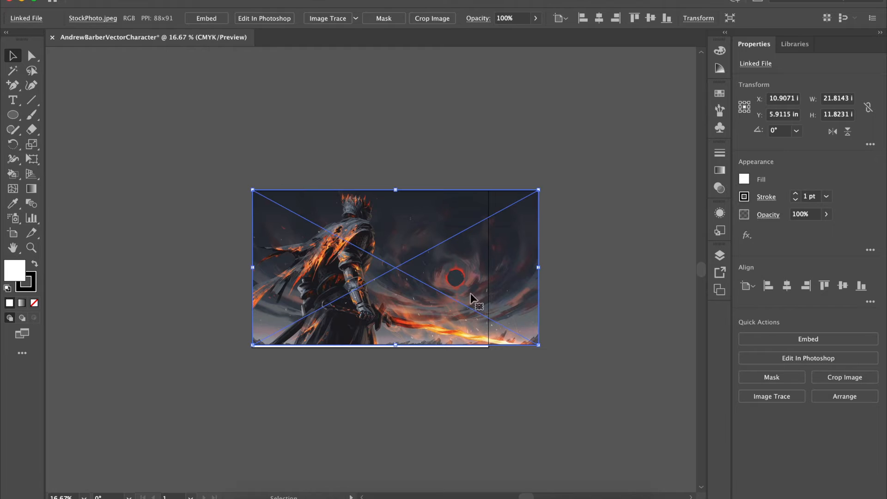
drag(539, 344, 550, 352)
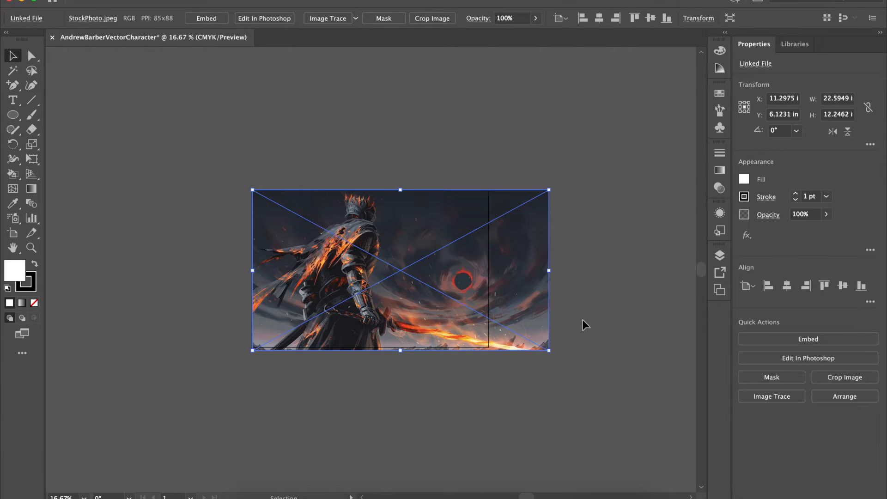
click(582, 320)
Shift the photo slightly left over the artboard, to an X position of about 10.58 in.
key(super+equal)
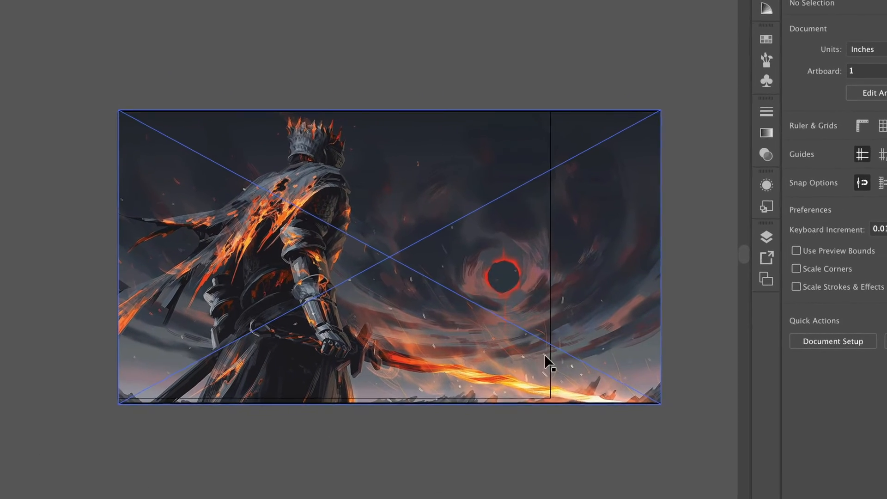
click(505, 357)
drag(525, 361, 498, 363)
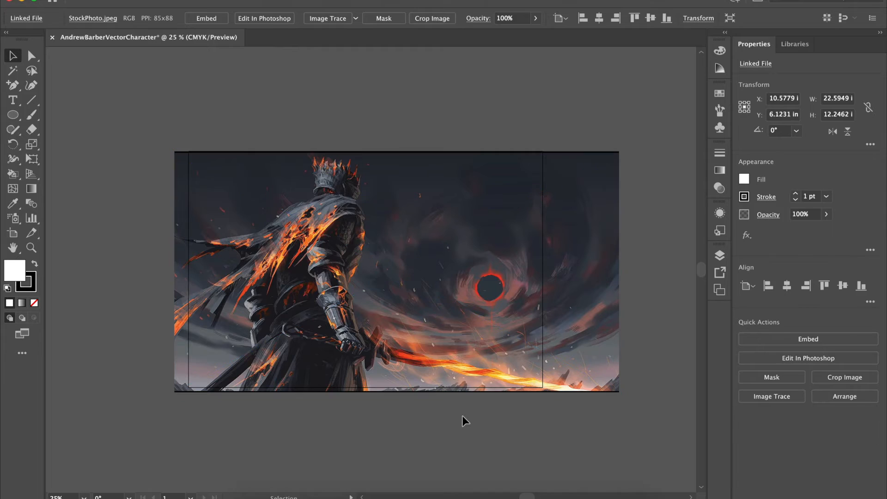
click(462, 415)
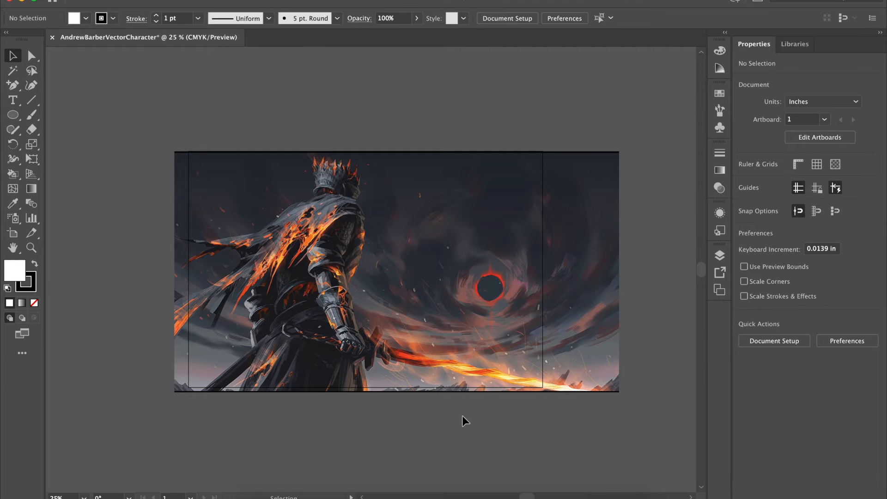
Embed the linked StockPhoto.jpeg image in the document.
scroll(463, 416, right, 1)
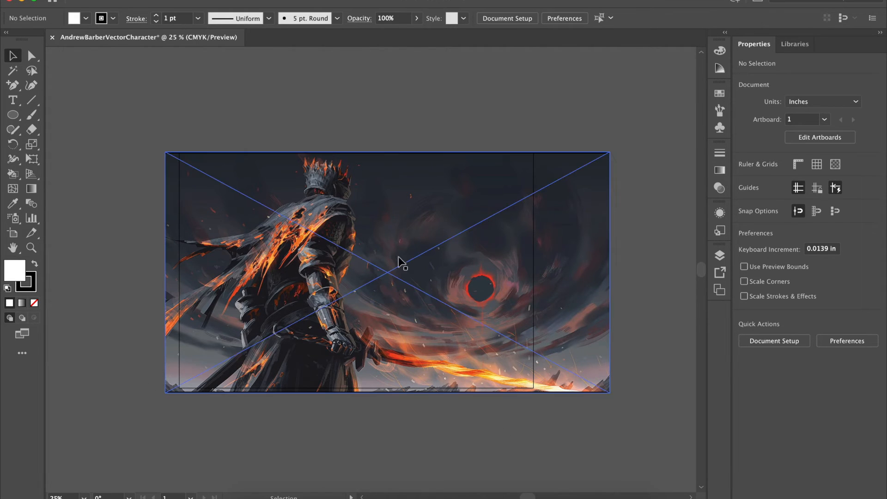
click(501, 300)
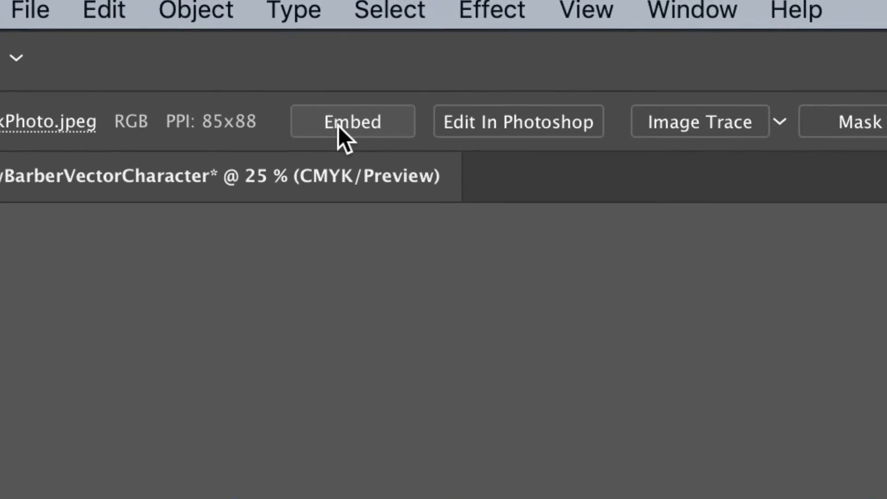
click(365, 145)
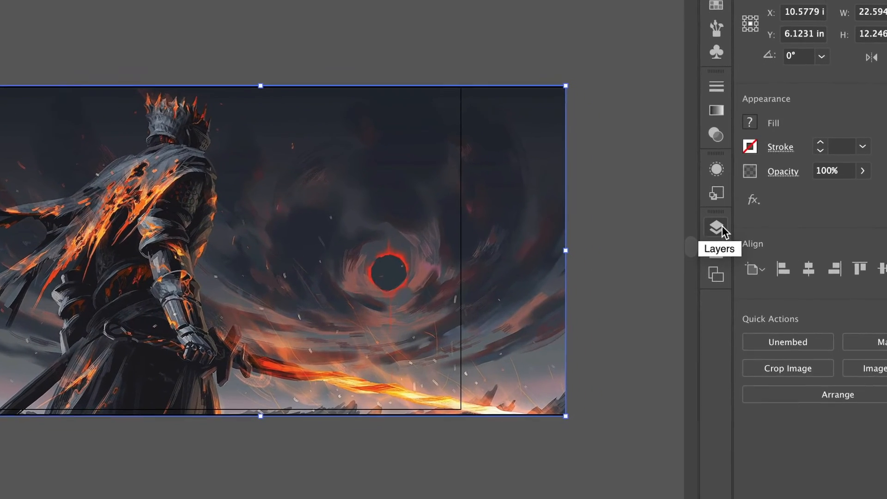
Rename the layer holding the embedded image as Stock Photo.
click(721, 234)
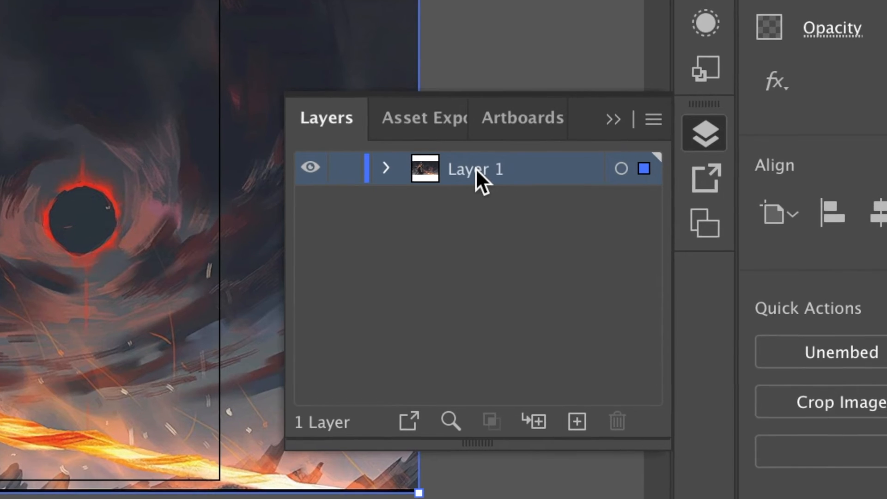
double_click(489, 177)
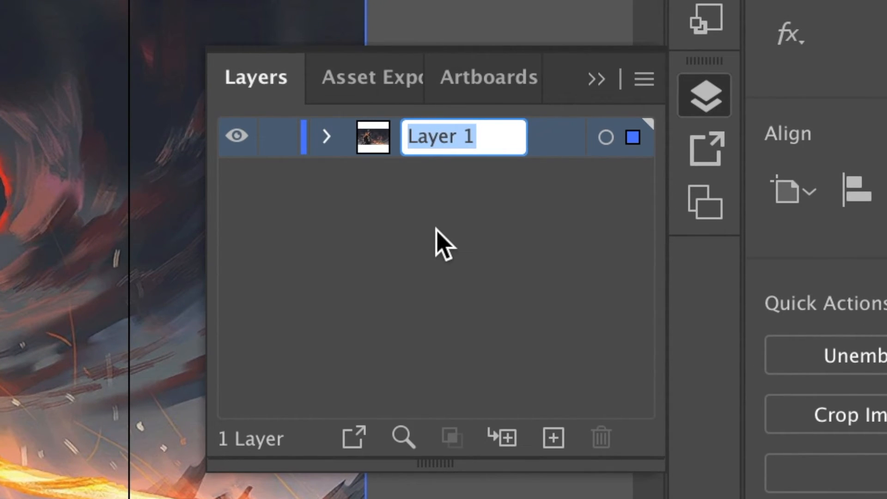
text(Stock Photo)
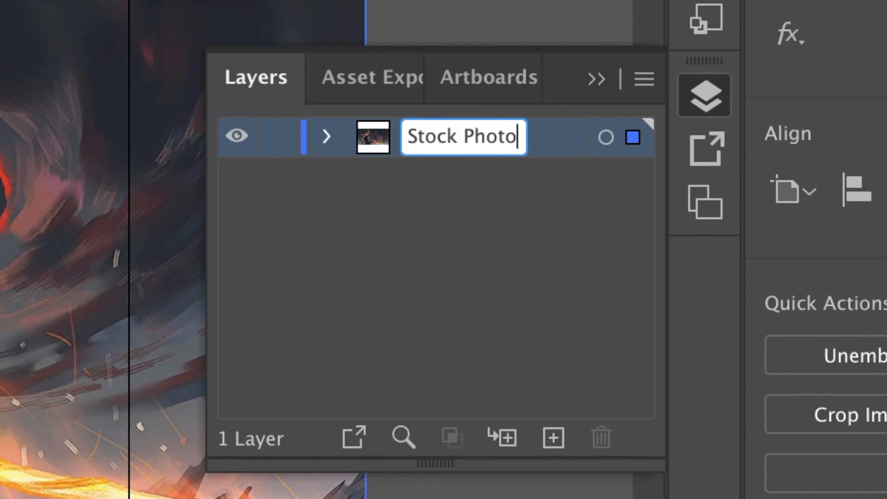
Lock the Stock Photo layer and dim its images to 50% through the layer options, keeping the Light Blue layer color.
click(380, 229)
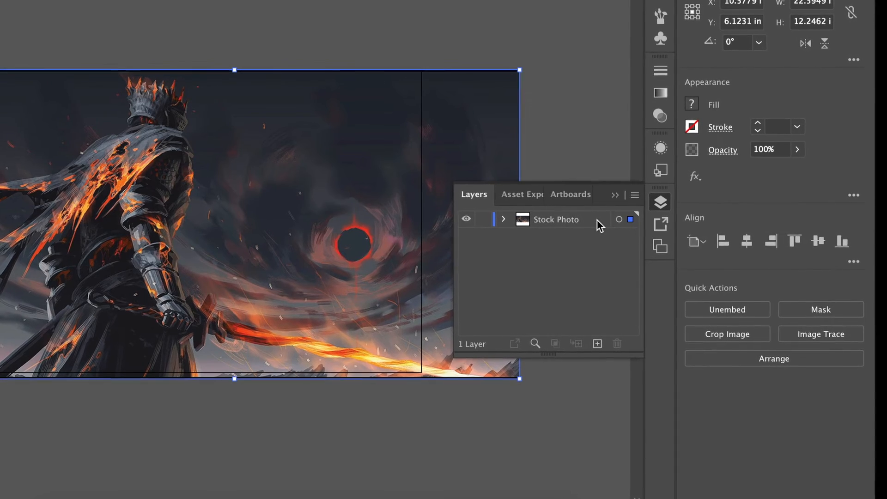
double_click(599, 221)
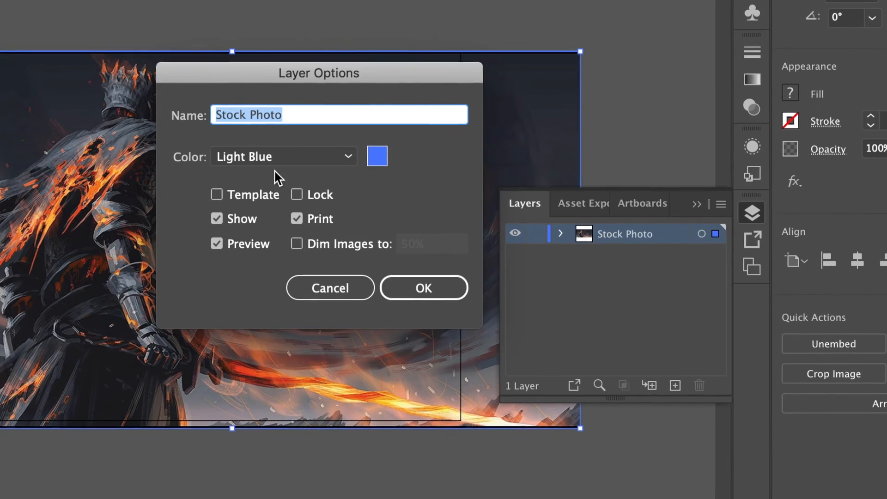
click(344, 159)
click(348, 157)
click(349, 158)
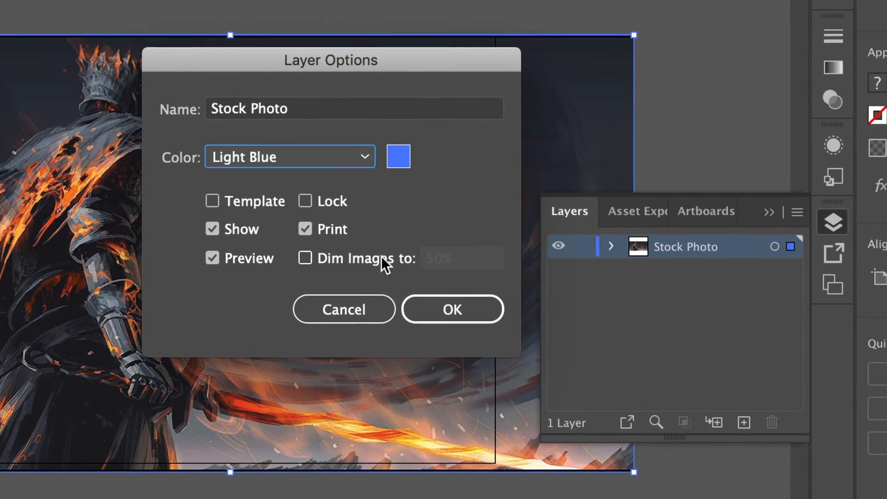
click(306, 256)
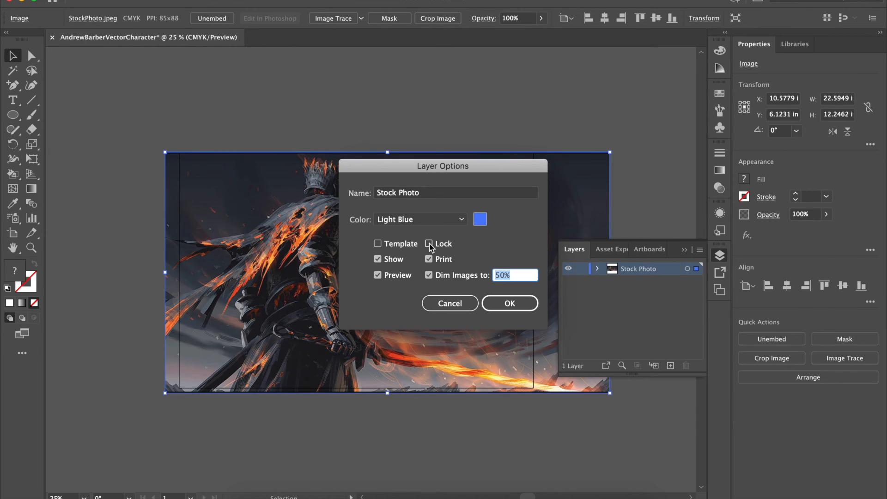
click(429, 244)
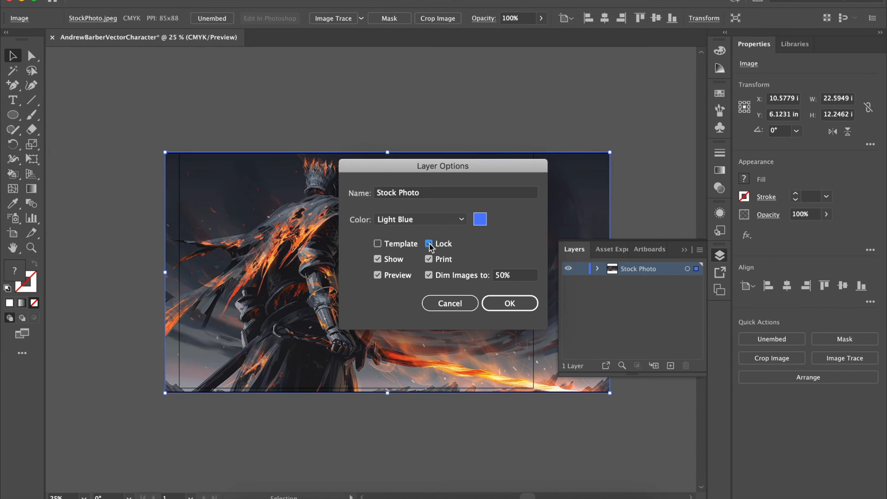
click(509, 303)
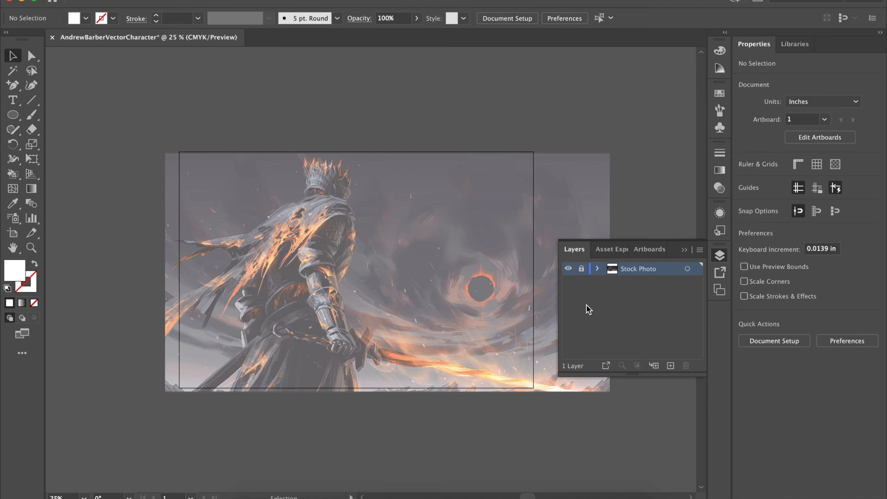
click(724, 257)
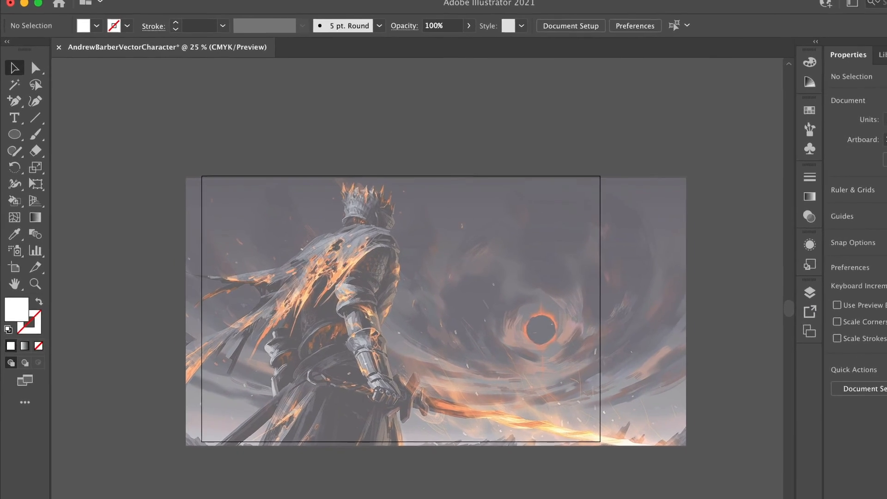
Save the vector character document as a cloud document, keeping its existing file name.
click(92, 0)
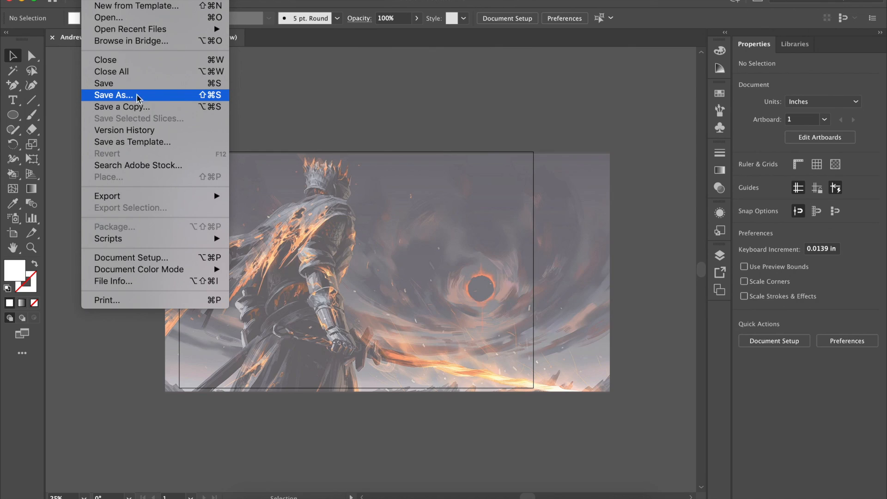
click(158, 99)
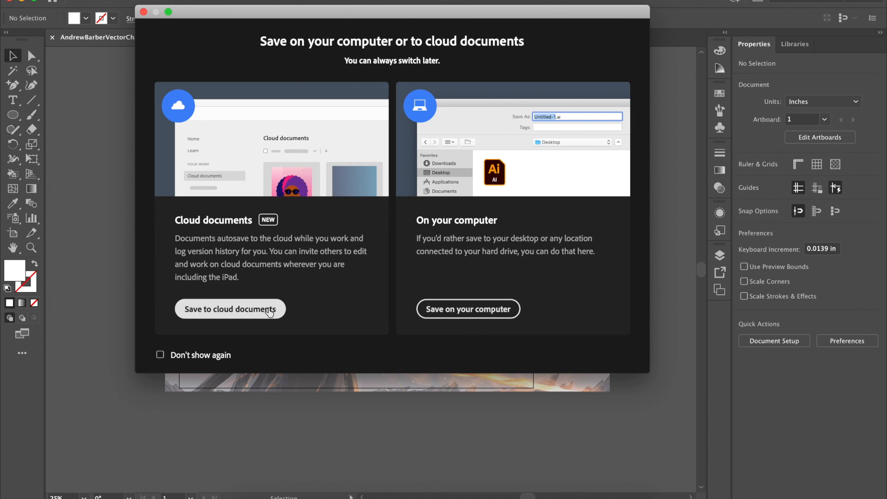
click(239, 311)
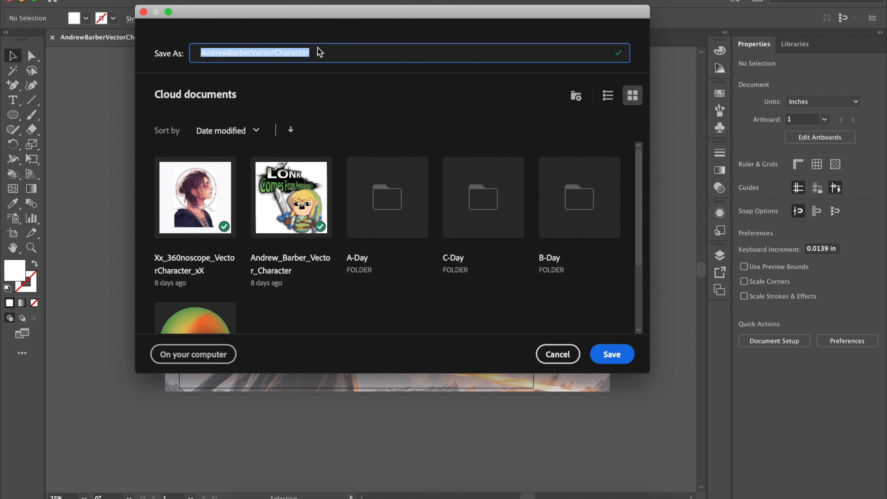
click(318, 49)
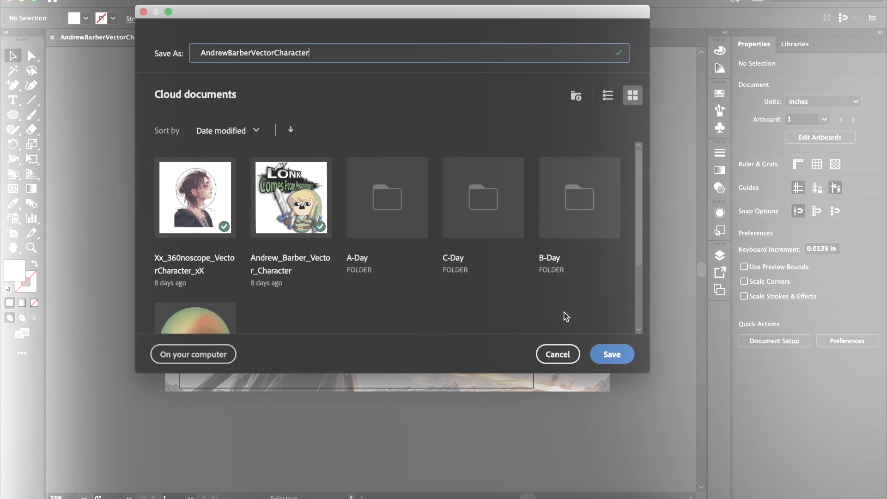
click(611, 353)
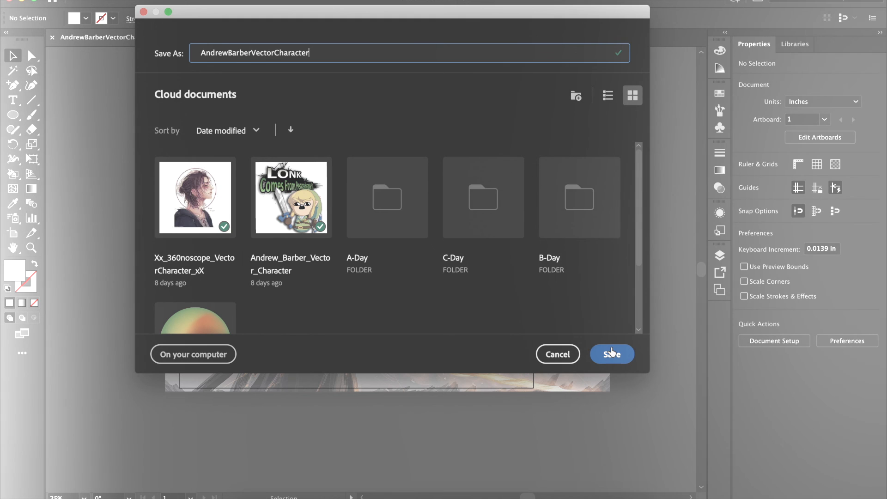